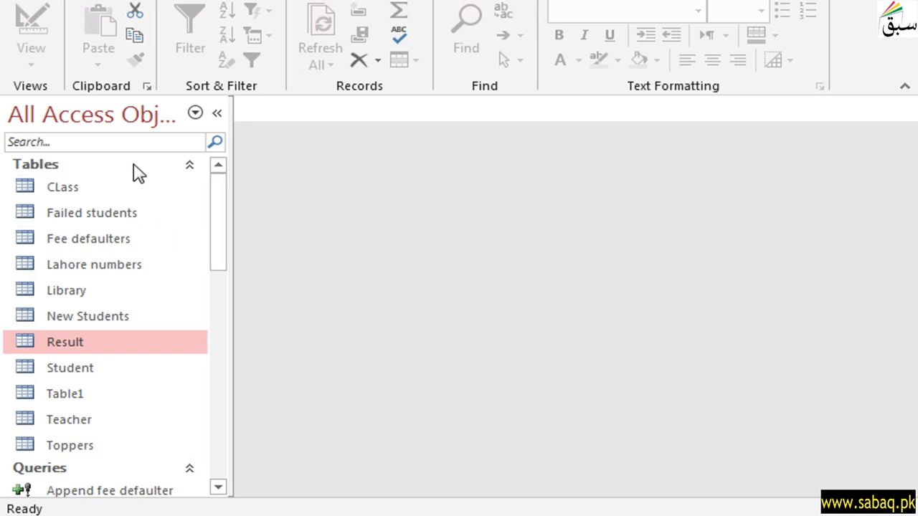
Step: Open the Result table, close the field list, and generate a basic report from the table
{"action": "double_click", "coordinate": [95, 345]}
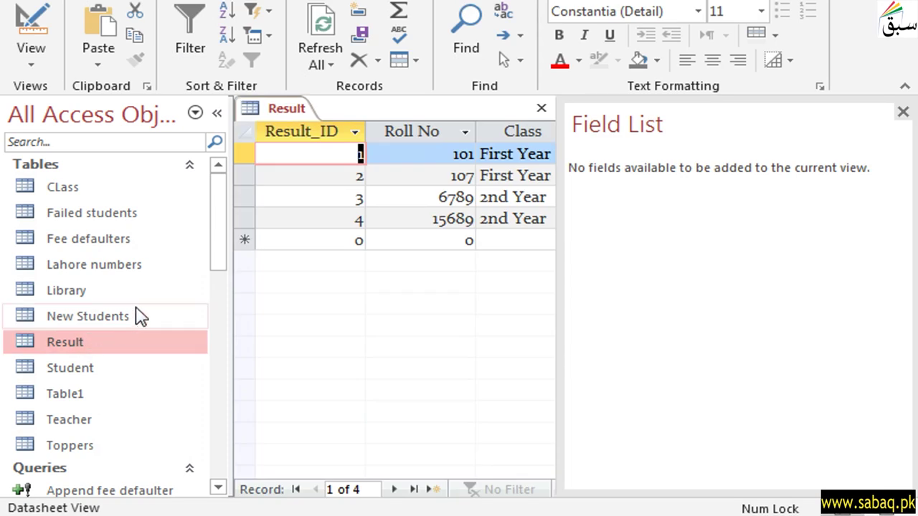
{"action": "left_click", "coordinate": [903, 112]}
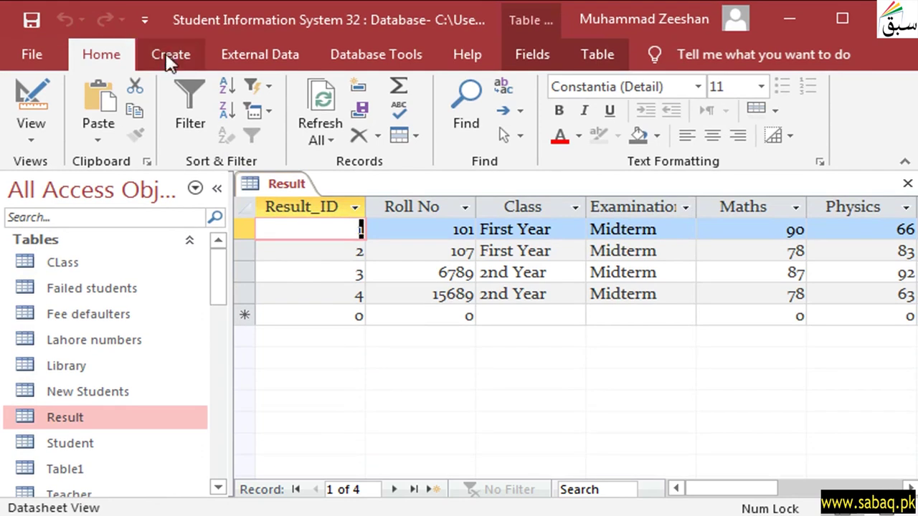
{"action": "left_click", "coordinate": [170, 58]}
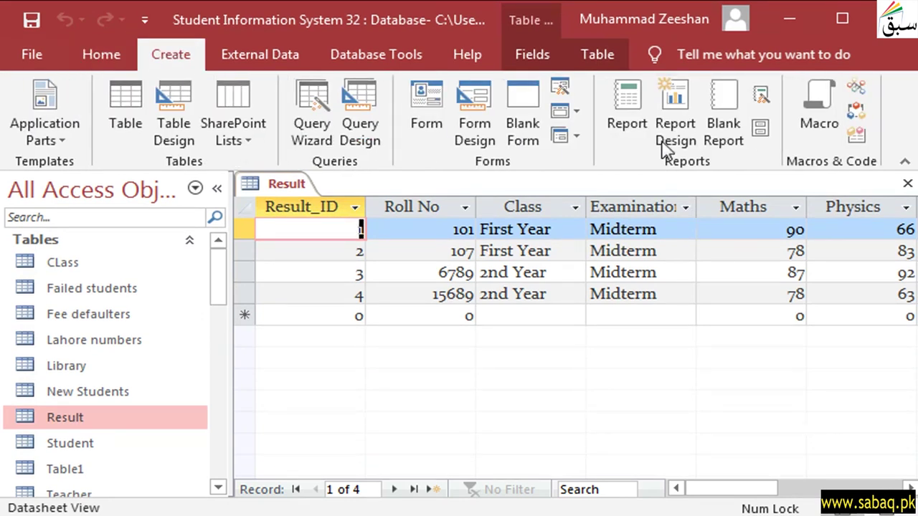
{"action": "left_click", "coordinate": [634, 113]}
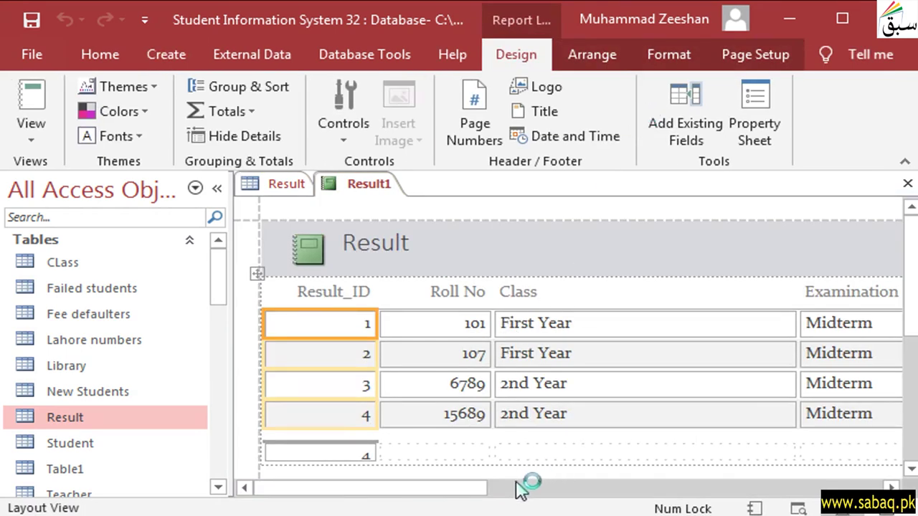
Step: Close the Result table and leave its new report open
{"action": "left_click", "coordinate": [280, 188]}
{"action": "right_click", "coordinate": [290, 191]}
{"action": "left_click", "coordinate": [354, 226]}
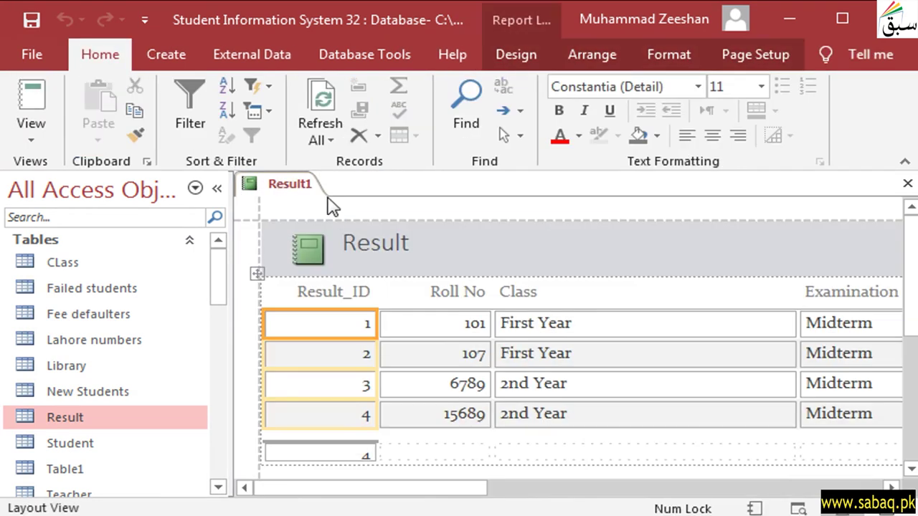
Step: Narrow the report's Result_ID, Roll No and Class columns so they fit their data more closely
{"action": "left_click_drag", "start_coordinate": [370, 323], "coordinate": [335, 328]}
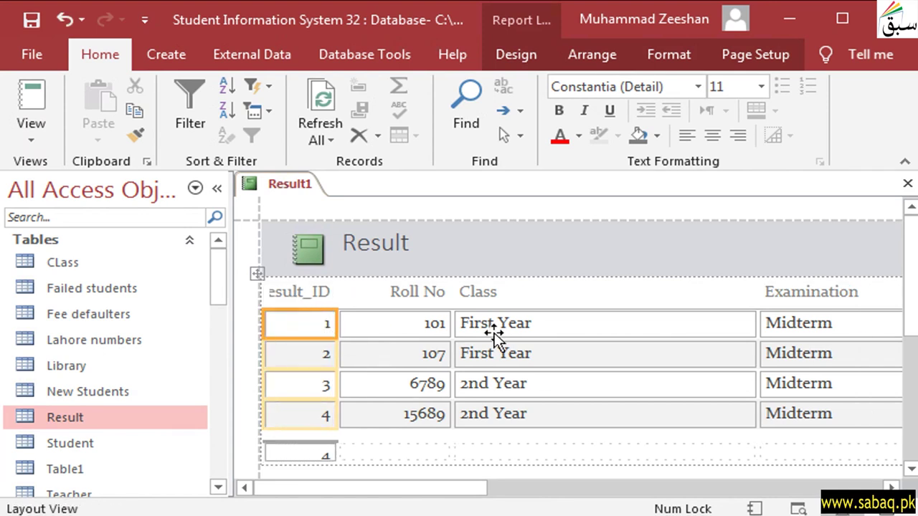
{"action": "left_click", "coordinate": [446, 323]}
{"action": "left_click_drag", "start_coordinate": [447, 323], "coordinate": [425, 322]}
{"action": "left_click", "coordinate": [440, 325]}
{"action": "left_click_drag", "start_coordinate": [728, 323], "coordinate": [528, 330]}
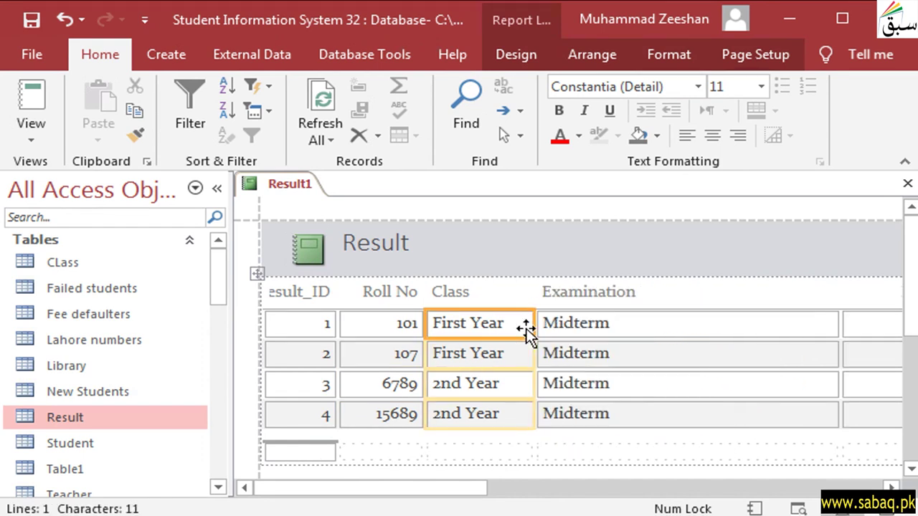
Step: Narrow the report's Examination, Maths, Physics and Computer columns close to the width of their values
{"action": "left_click", "coordinate": [698, 328]}
{"action": "left_click_drag", "start_coordinate": [839, 324], "coordinate": [635, 323]}
{"action": "left_click", "coordinate": [733, 330]}
{"action": "left_click_drag", "start_coordinate": [750, 322], "coordinate": [695, 324]}
{"action": "left_click", "coordinate": [802, 324]}
{"action": "left_click_drag", "start_coordinate": [818, 324], "coordinate": [763, 323]}
{"action": "left_click", "coordinate": [830, 324]}
{"action": "left_click_drag", "start_coordinate": [871, 322], "coordinate": [815, 322]}
Step: Narrow the report's Total column close to the width of its values
{"action": "left_click", "coordinate": [889, 327]}
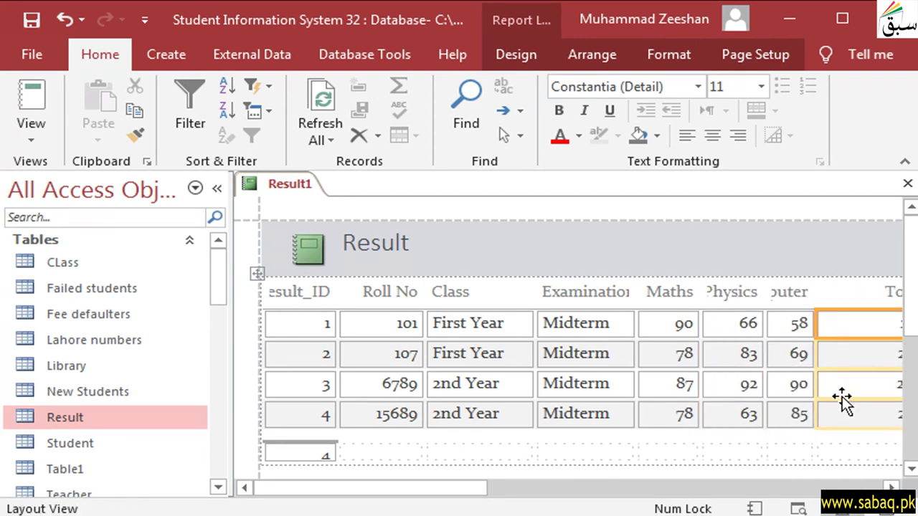
{"action": "left_click_drag", "start_coordinate": [408, 494], "coordinate": [453, 493]}
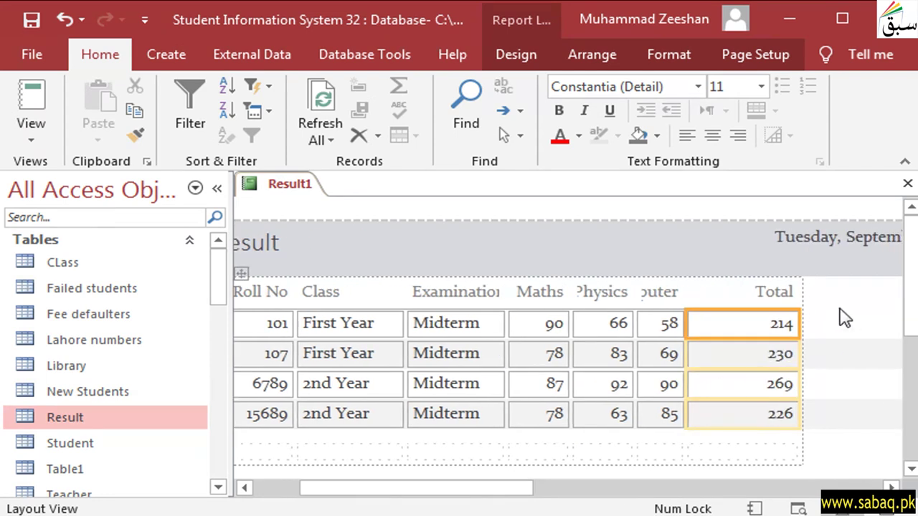
{"action": "left_click_drag", "start_coordinate": [794, 324], "coordinate": [750, 323]}
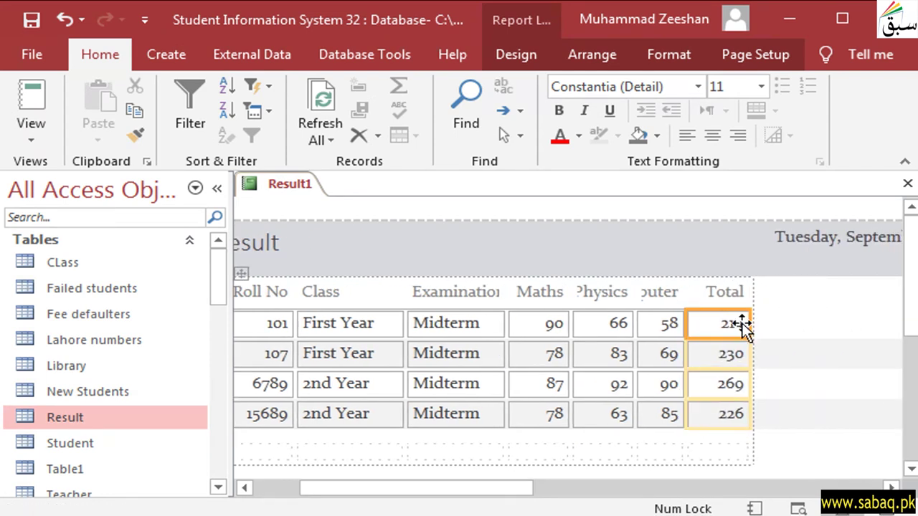
{"action": "left_click_drag", "start_coordinate": [391, 495], "coordinate": [309, 504]}
{"action": "left_click_drag", "start_coordinate": [471, 495], "coordinate": [368, 496]}
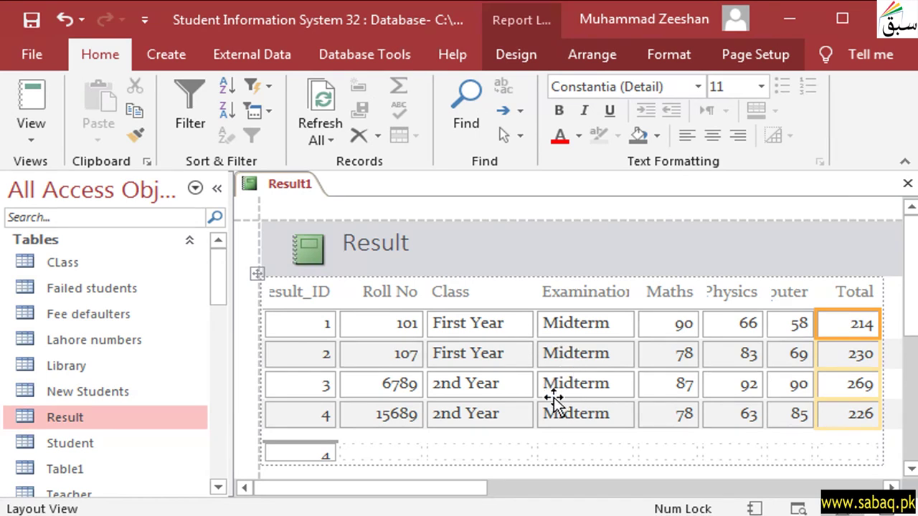
Step: Select the Physics values in the report and start a new conditional formatting rule for them
{"action": "left_click_drag", "start_coordinate": [435, 493], "coordinate": [469, 494]}
{"action": "left_click", "coordinate": [656, 323]}
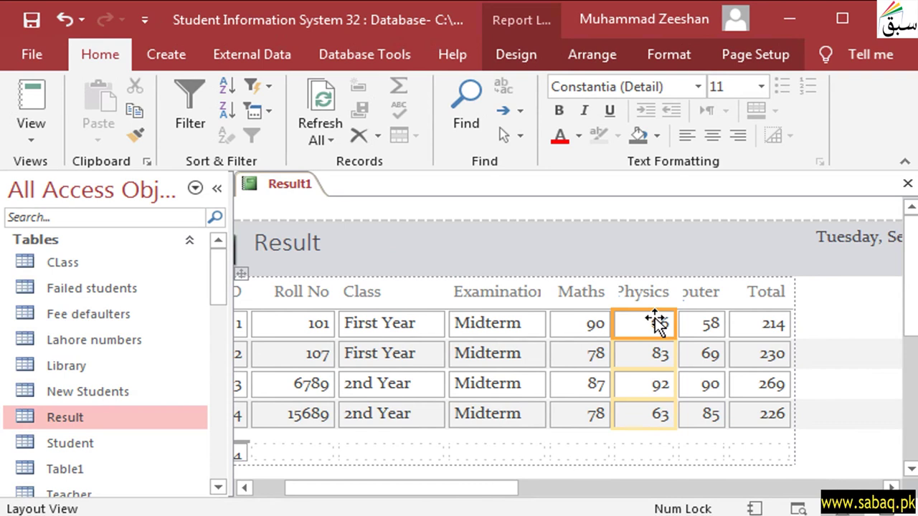
{"action": "left_click", "coordinate": [676, 53]}
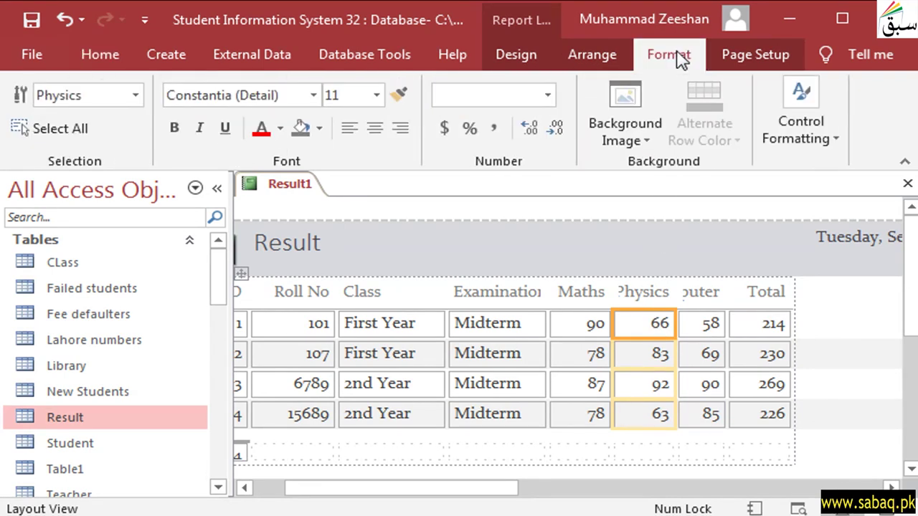
{"action": "left_click", "coordinate": [836, 139]}
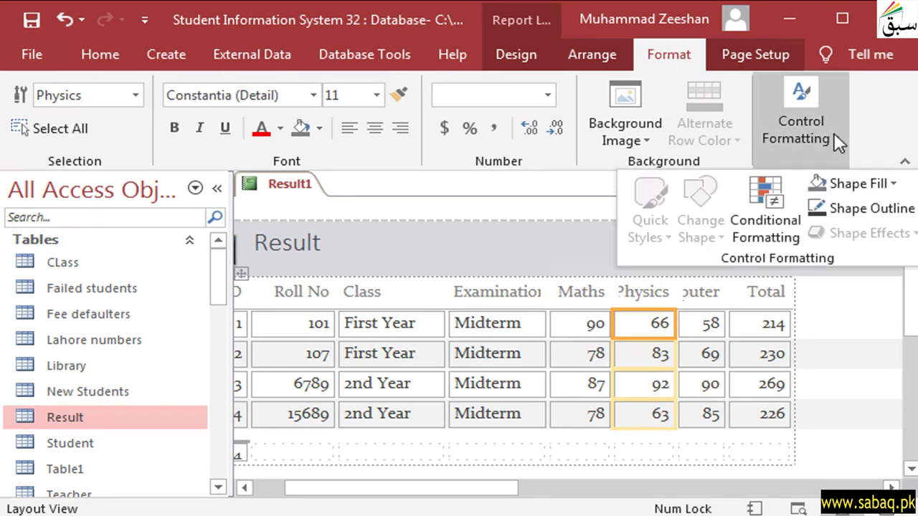
{"action": "left_click", "coordinate": [769, 193]}
{"action": "left_click_drag", "start_coordinate": [541, 104], "coordinate": [593, 141]}
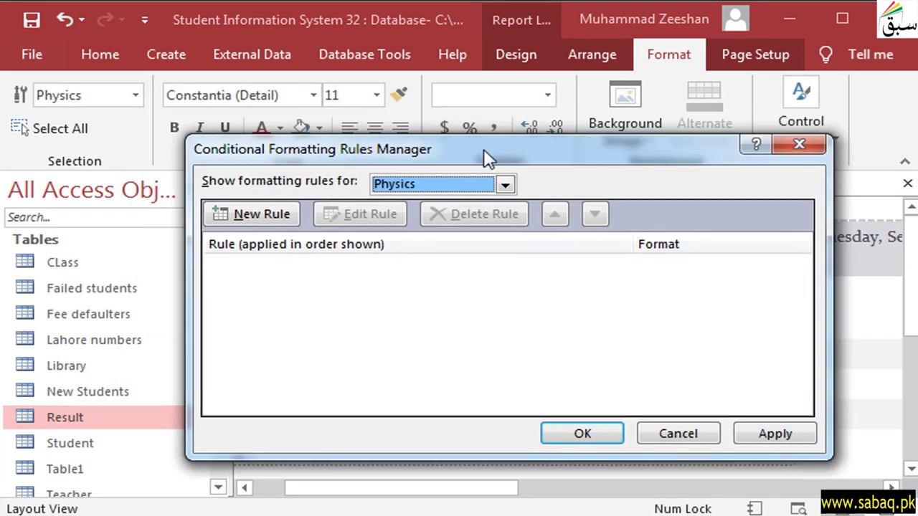
{"action": "left_click", "coordinate": [281, 216]}
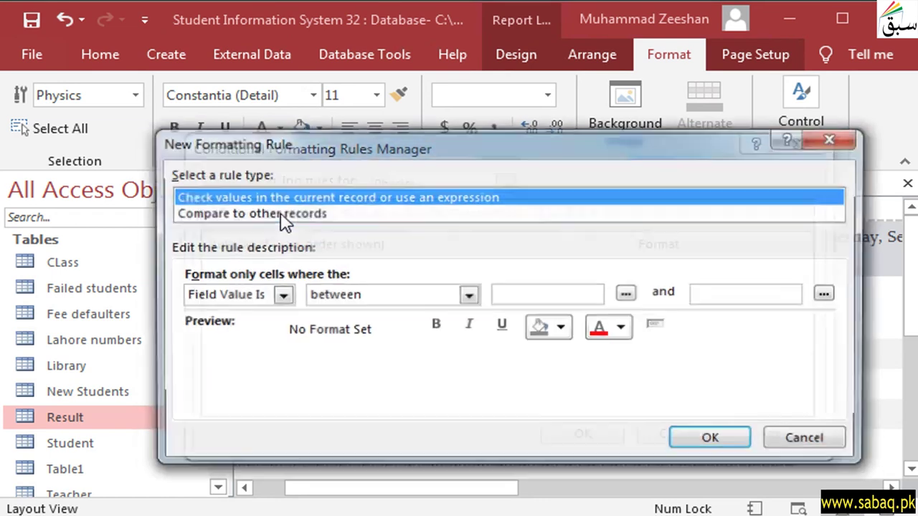
Step: Set the rule to format cells whose field value is between 70 and 90
{"action": "left_click_drag", "start_coordinate": [437, 139], "coordinate": [420, 134]}
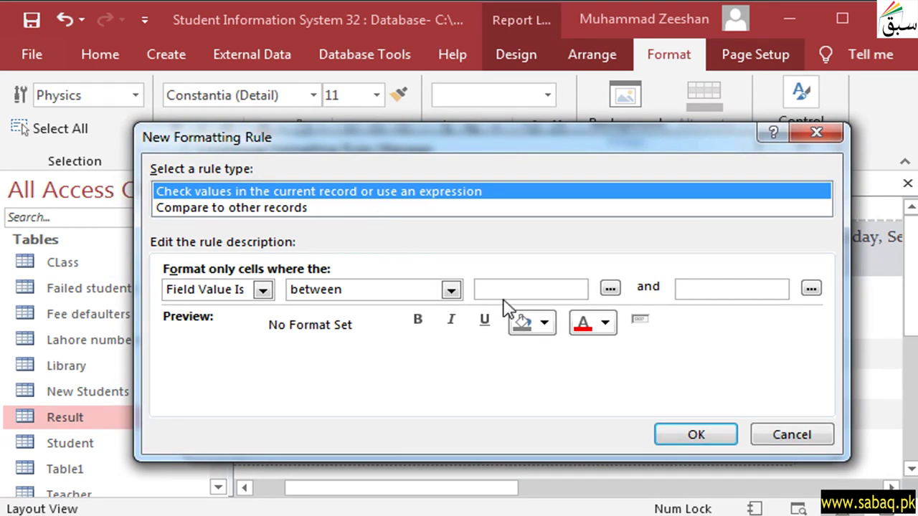
{"action": "left_click", "coordinate": [527, 291]}
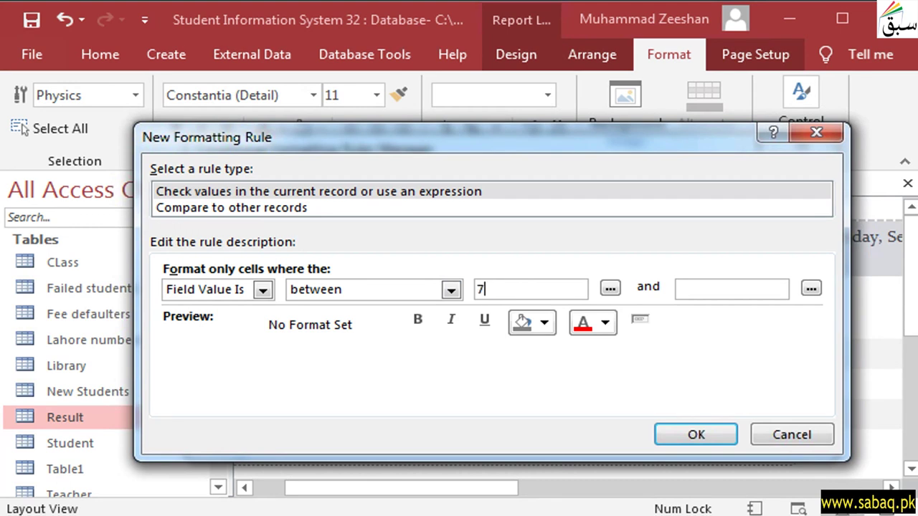
{"action": "left_click", "coordinate": [709, 287]}
{"action": "left_click", "coordinate": [451, 290]}
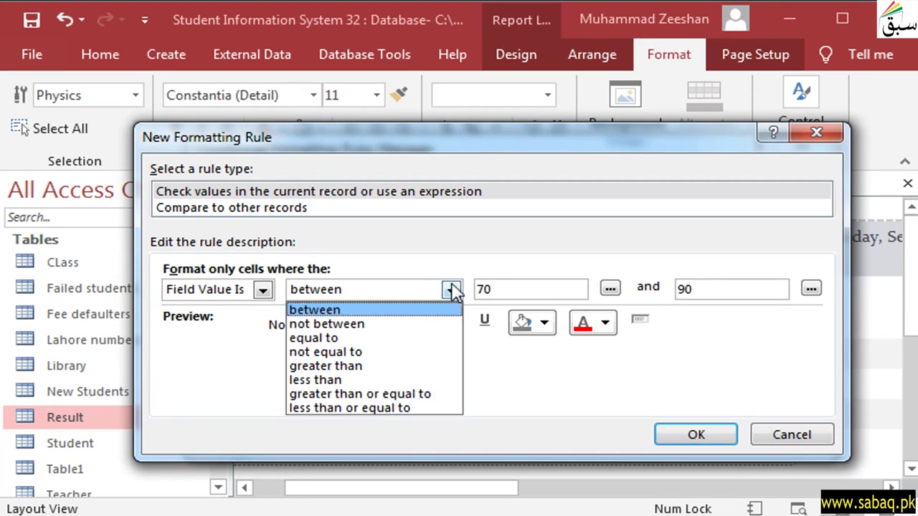
{"action": "left_click", "coordinate": [545, 391]}
Step: Give matching values bold, underlined red text and apply the rule to the Physics column
{"action": "left_click", "coordinate": [418, 320]}
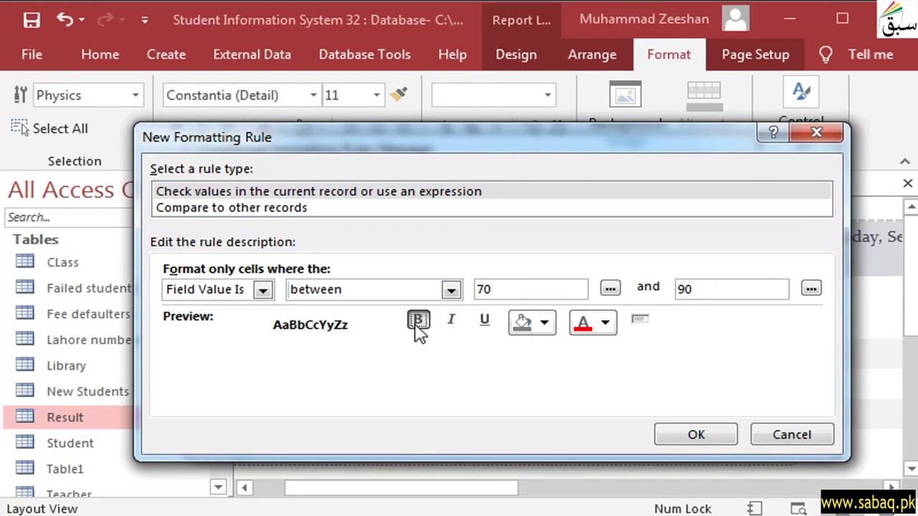
{"action": "left_click", "coordinate": [606, 325]}
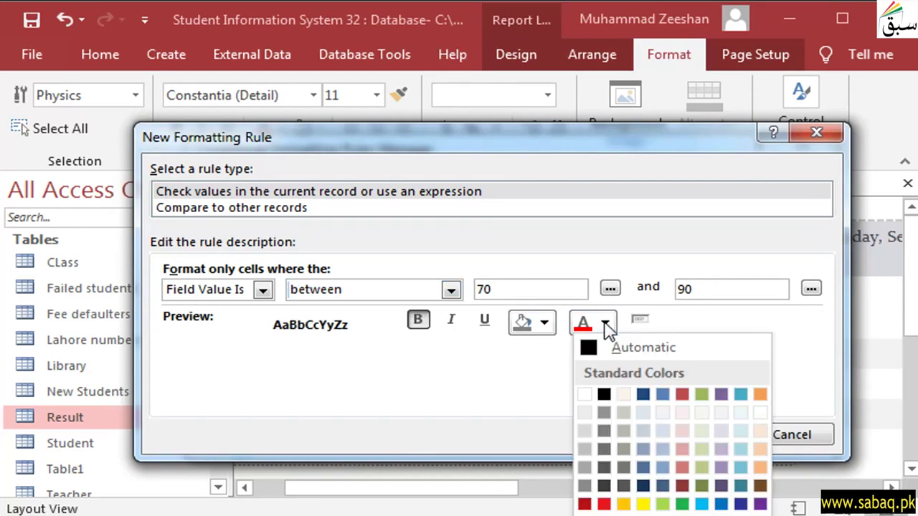
{"action": "left_click", "coordinate": [614, 504]}
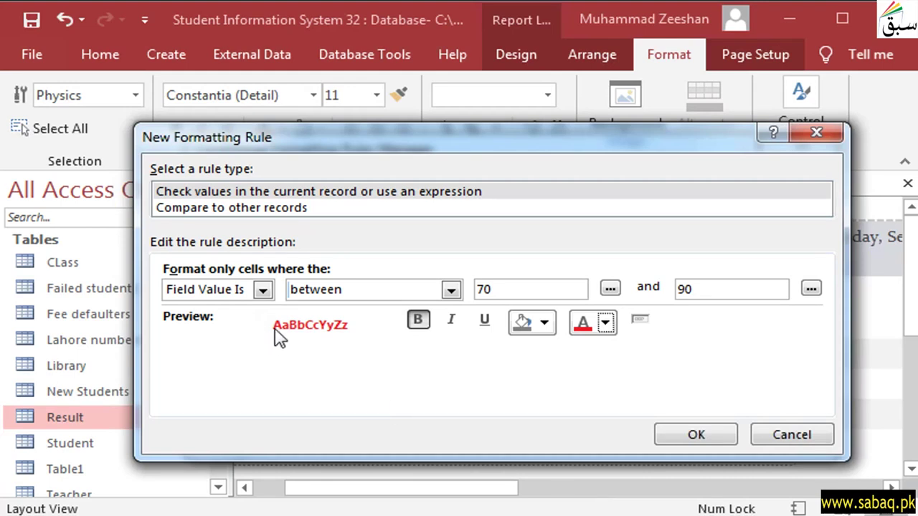
{"action": "left_click", "coordinate": [485, 320]}
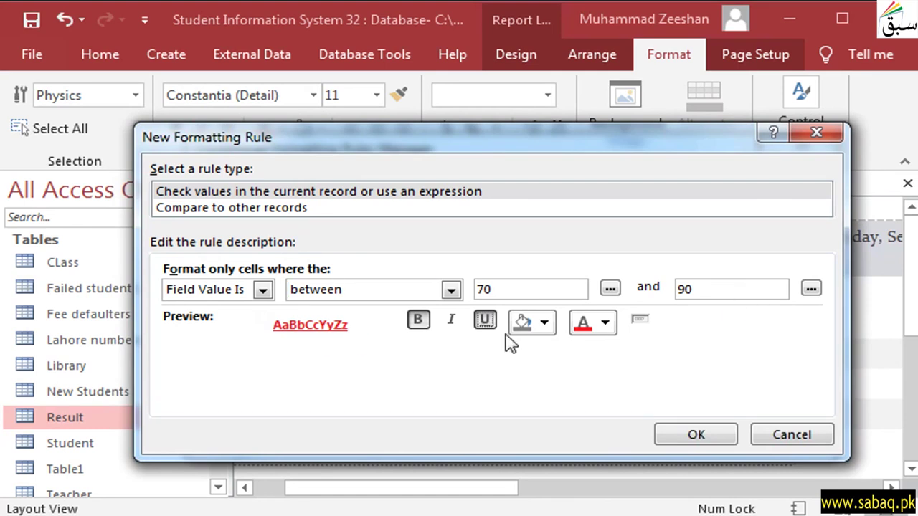
{"action": "left_click", "coordinate": [693, 438]}
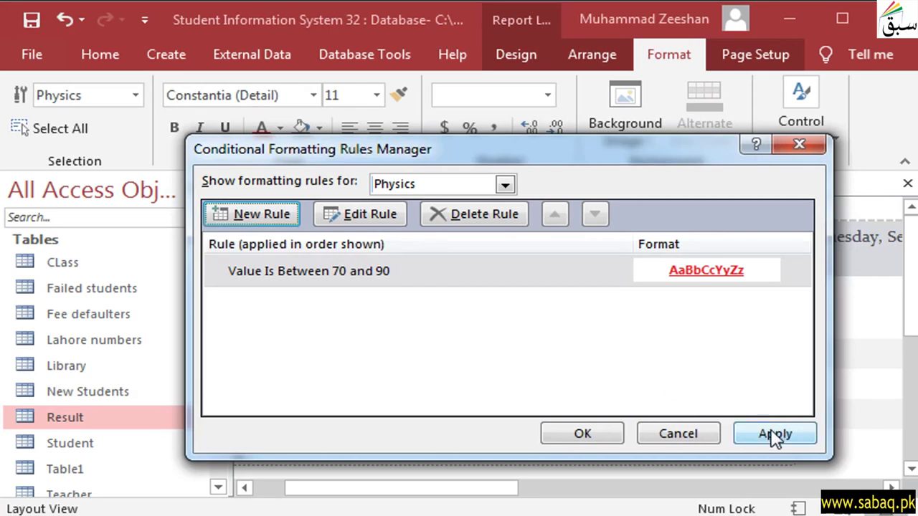
{"action": "left_click", "coordinate": [611, 435]}
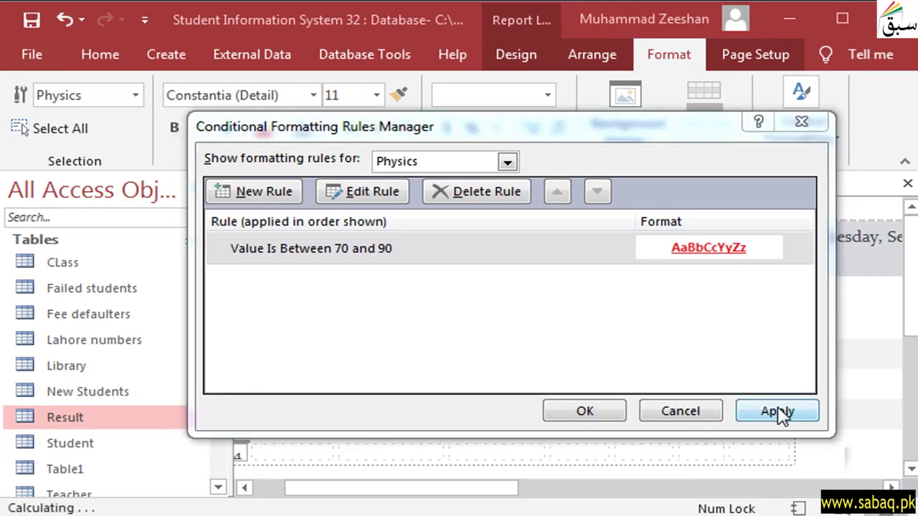
{"action": "left_click", "coordinate": [583, 411]}
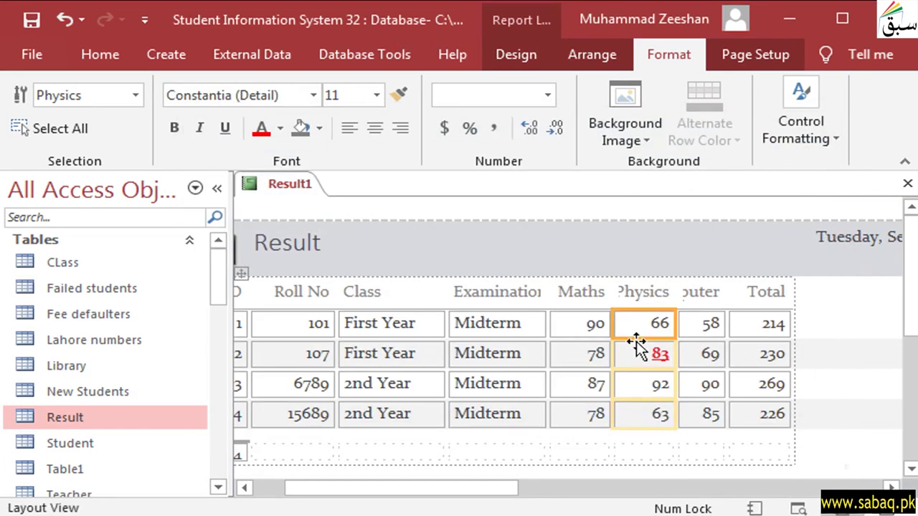
Step: Edit the Physics column's conditional formatting rule so it matches field values greater than 70
{"action": "left_click", "coordinate": [650, 297]}
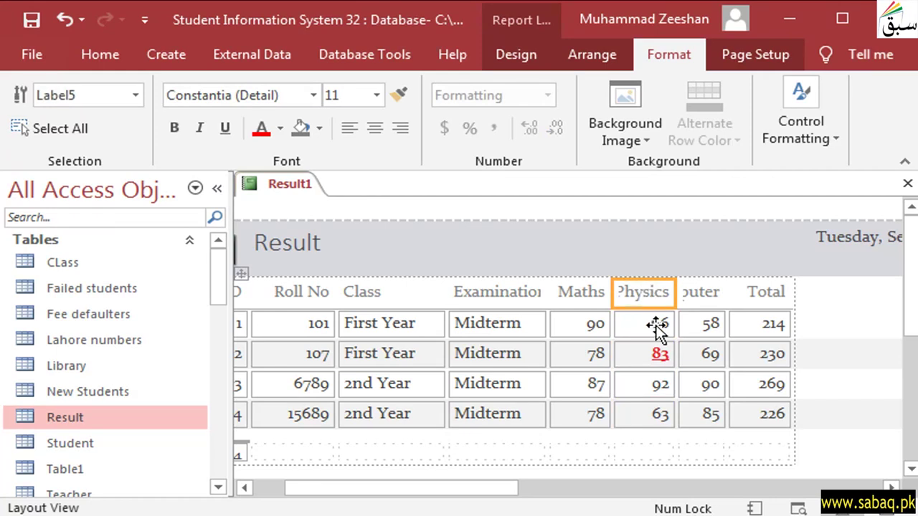
{"action": "left_click", "coordinate": [657, 355]}
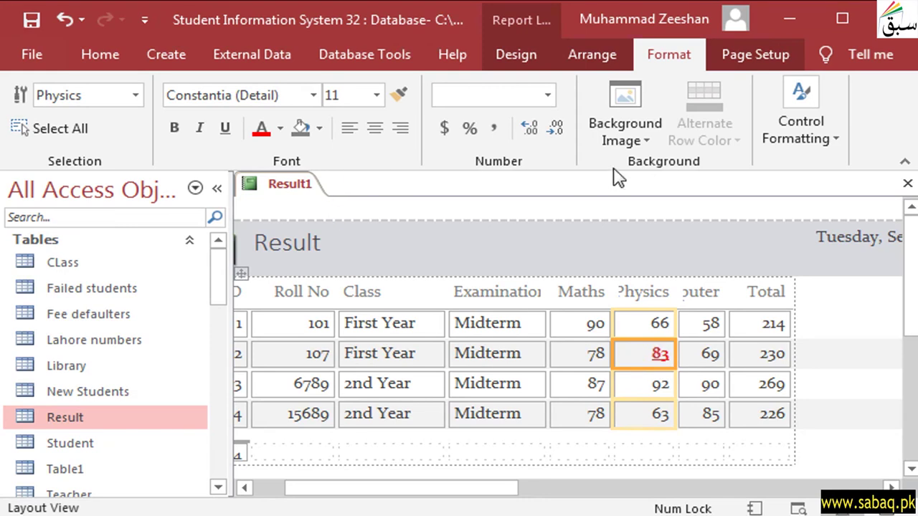
{"action": "left_click", "coordinate": [836, 135]}
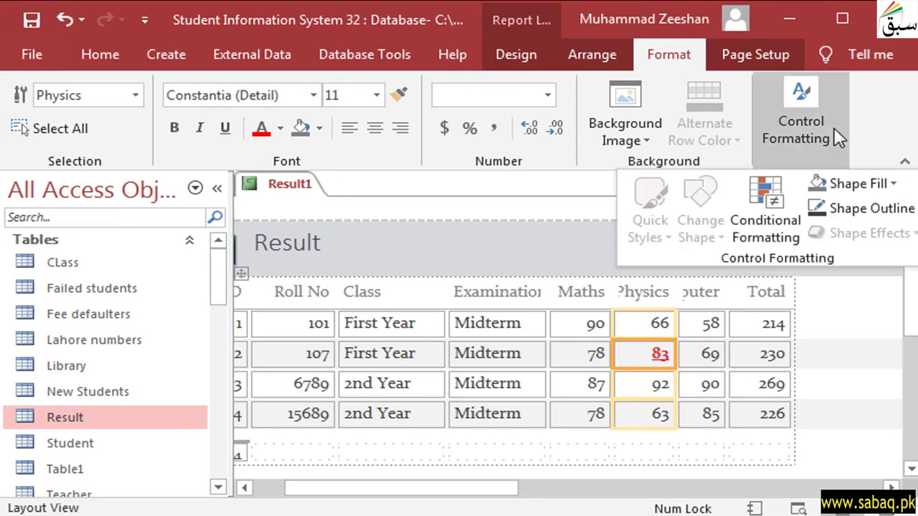
{"action": "left_click", "coordinate": [765, 208]}
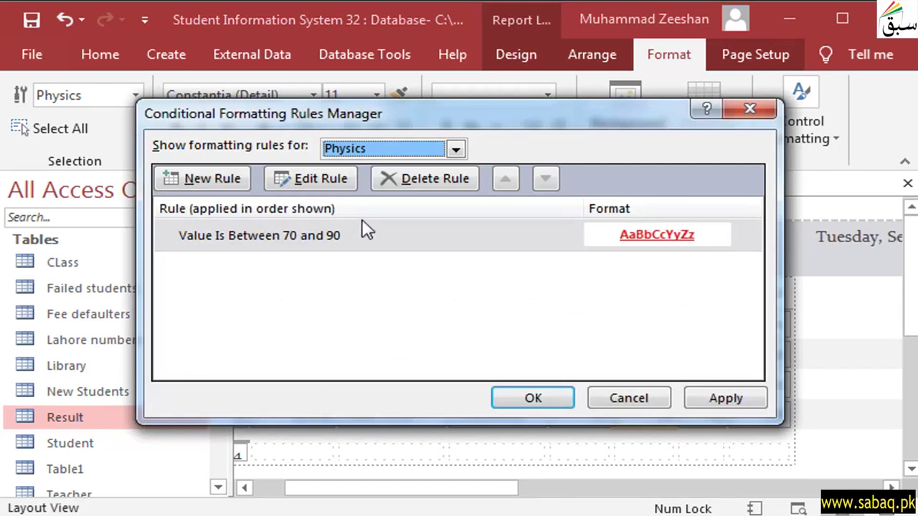
{"action": "left_click", "coordinate": [336, 177]}
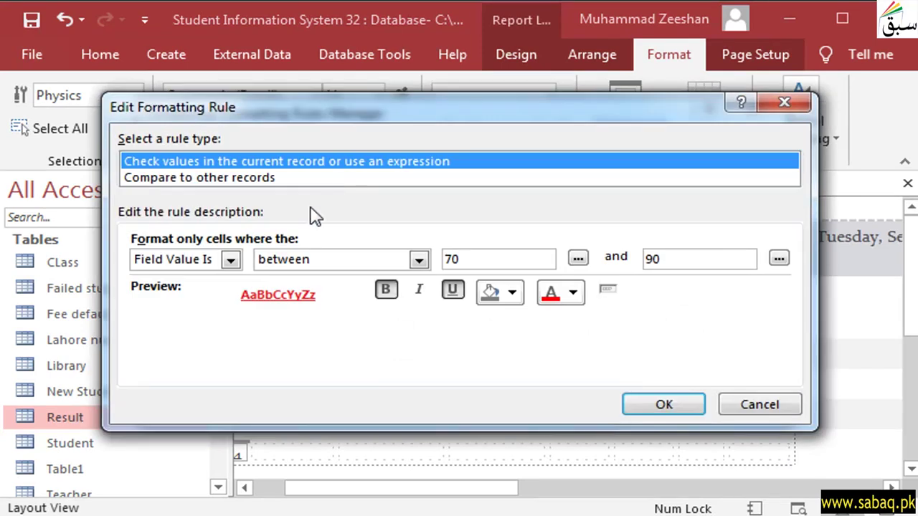
{"action": "left_click", "coordinate": [420, 260]}
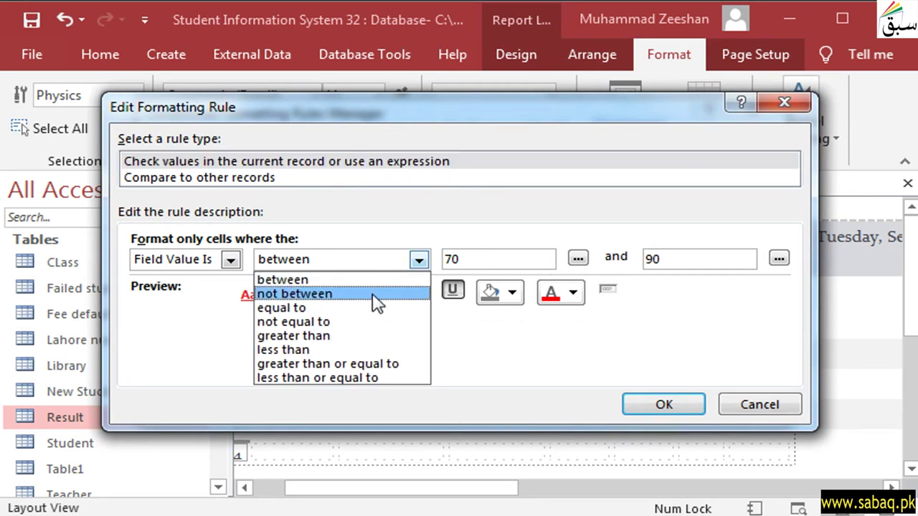
{"action": "left_click", "coordinate": [334, 340]}
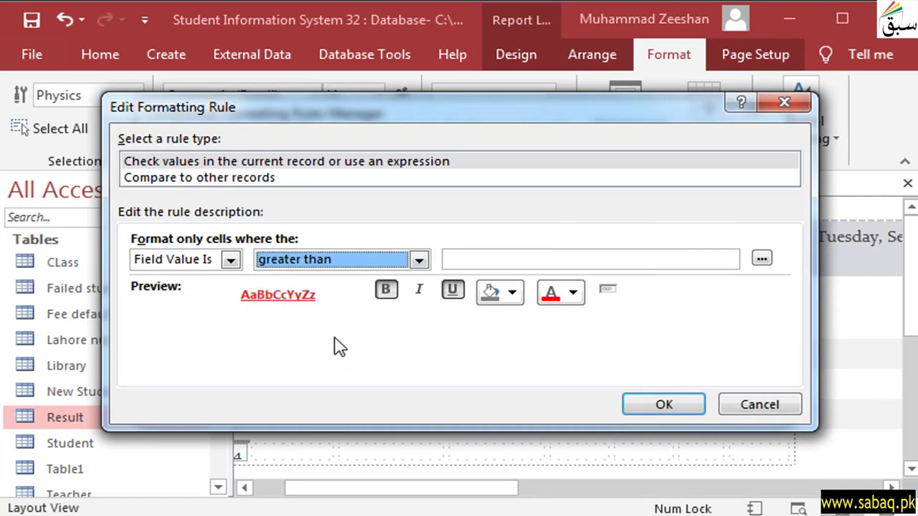
{"action": "left_click", "coordinate": [502, 262]}
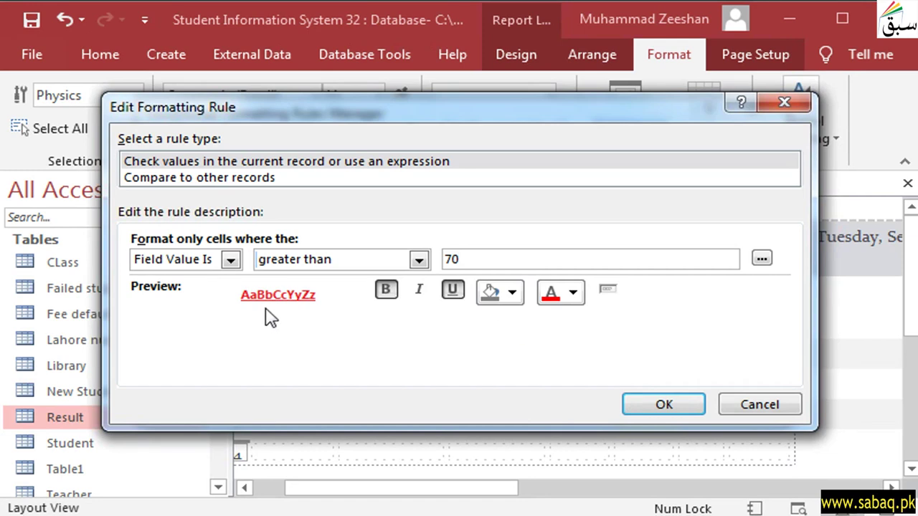
Step: Keep the bold, underlined red format for values greater than 70 and apply the edited rule to the Physics column
{"action": "left_click", "coordinate": [574, 293]}
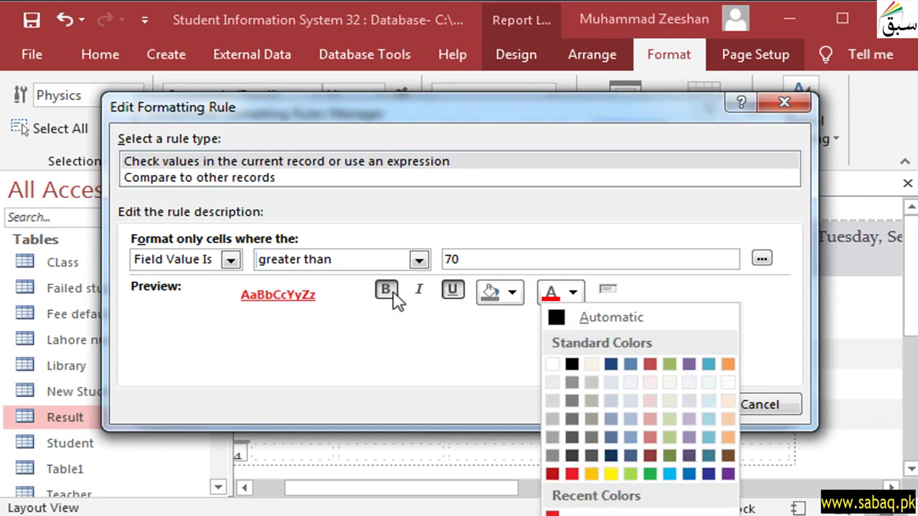
{"action": "left_click", "coordinate": [400, 324]}
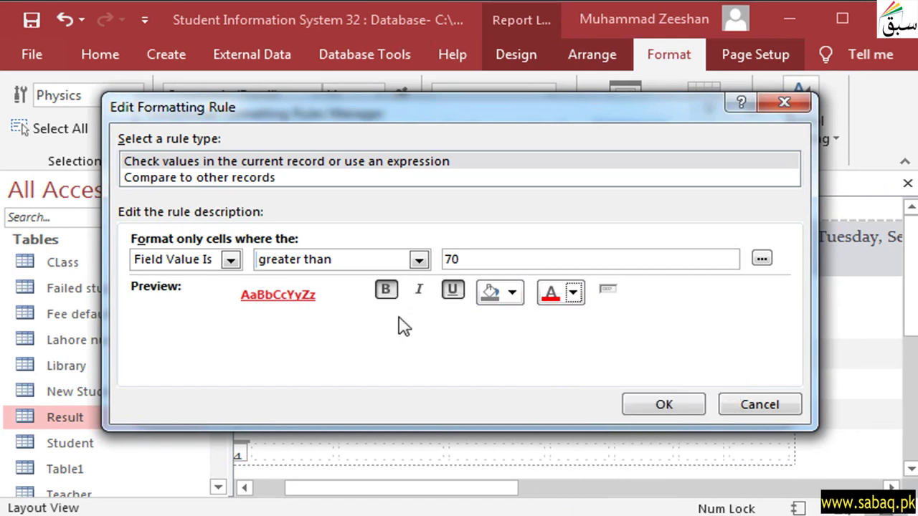
{"action": "left_click", "coordinate": [652, 403]}
{"action": "left_click", "coordinate": [739, 403]}
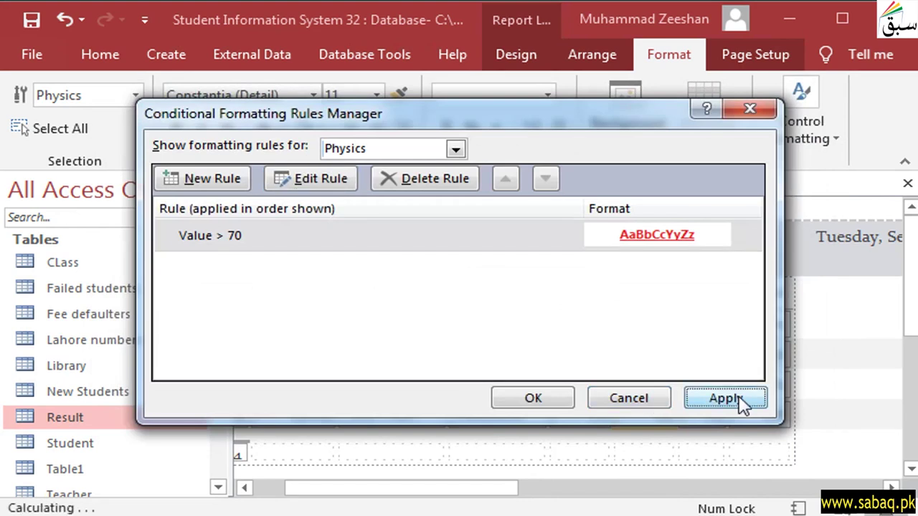
{"action": "left_click", "coordinate": [531, 397]}
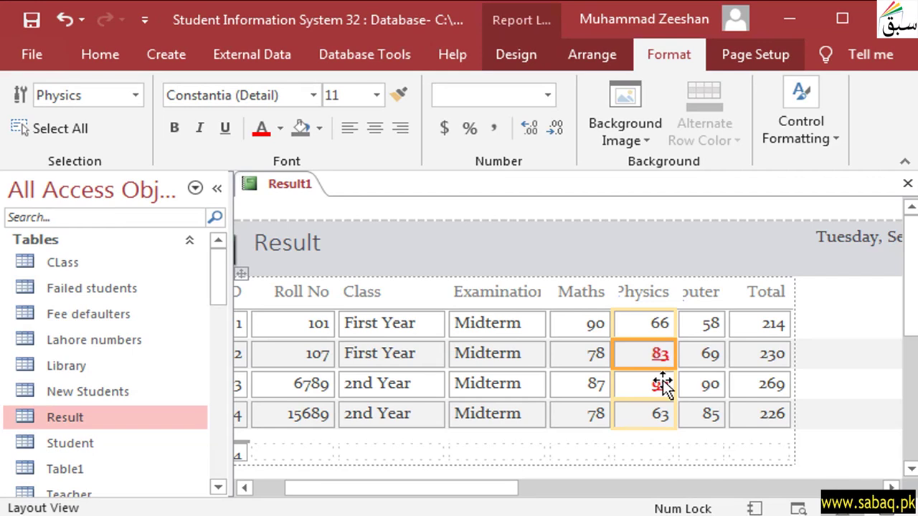
Step: Add the existing Total field to the report again as a new last column after the current Total column
{"action": "left_click", "coordinate": [785, 127]}
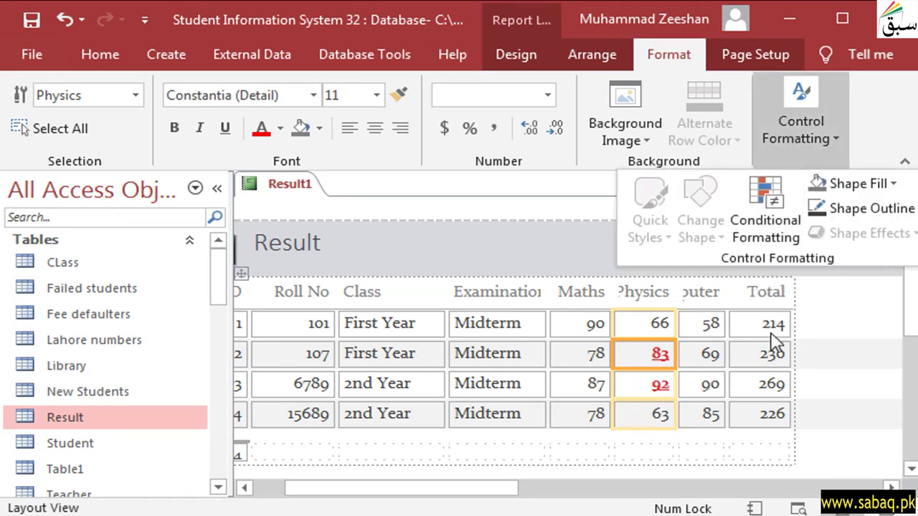
{"action": "left_click", "coordinate": [760, 299]}
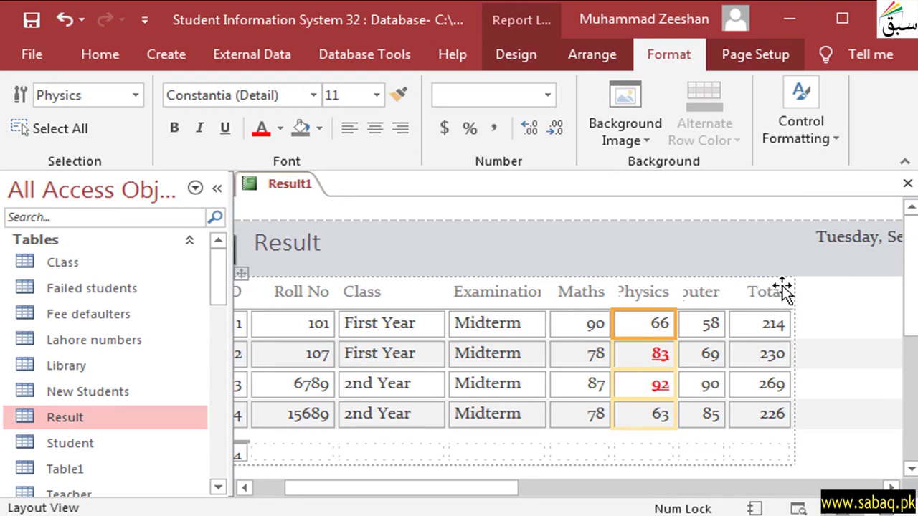
{"action": "left_click_drag", "start_coordinate": [491, 490], "coordinate": [550, 492]}
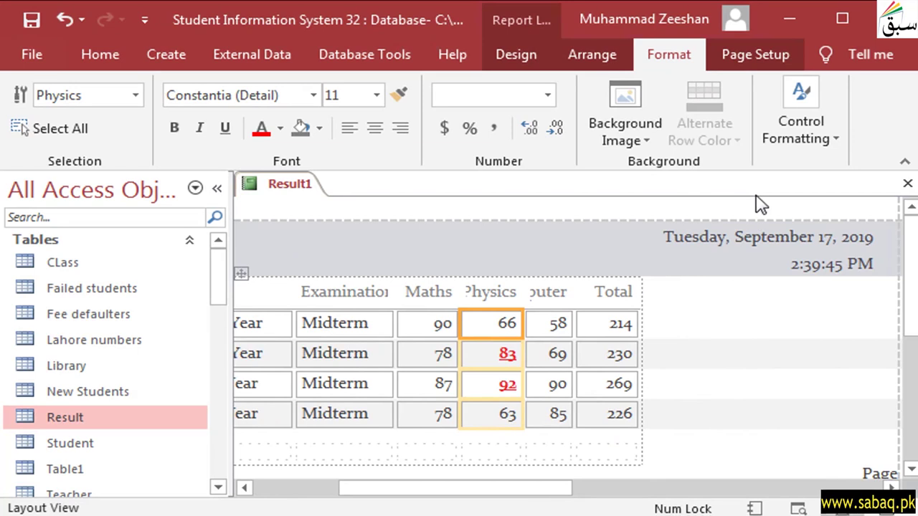
{"action": "left_click", "coordinate": [520, 58]}
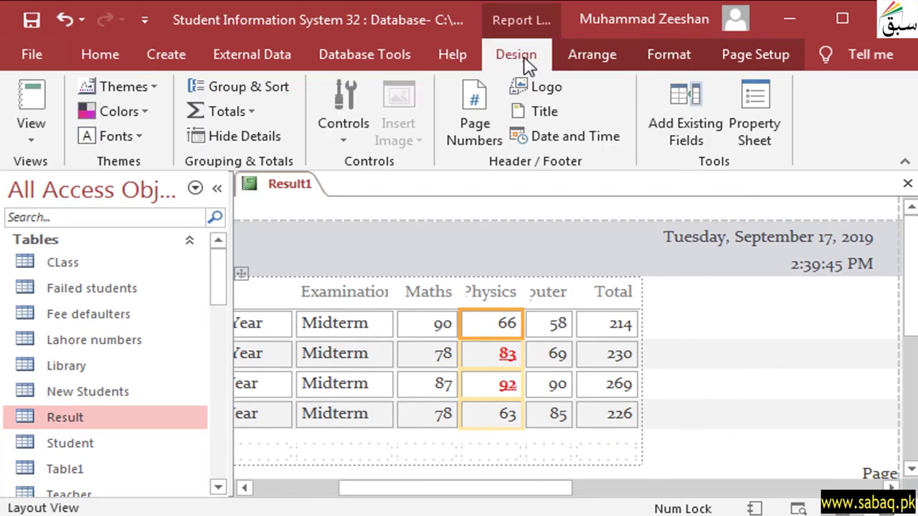
{"action": "left_click", "coordinate": [629, 291]}
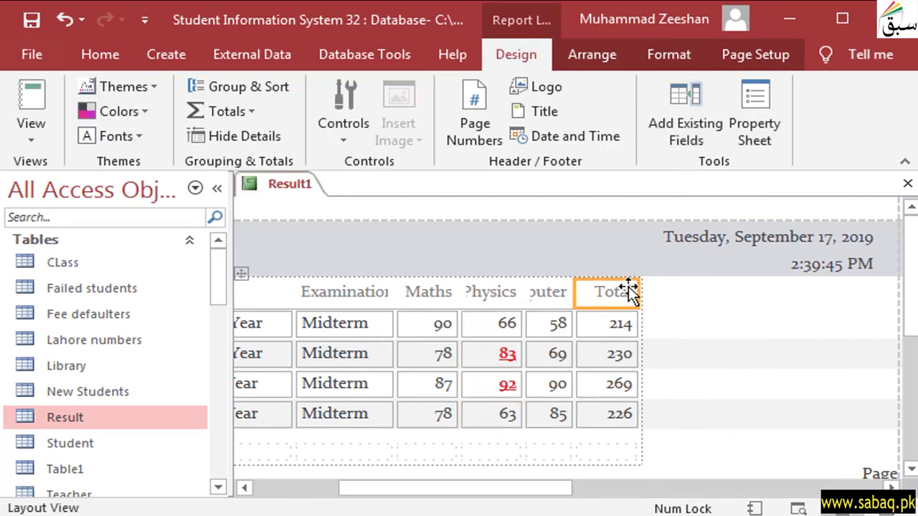
{"action": "left_click", "coordinate": [685, 133]}
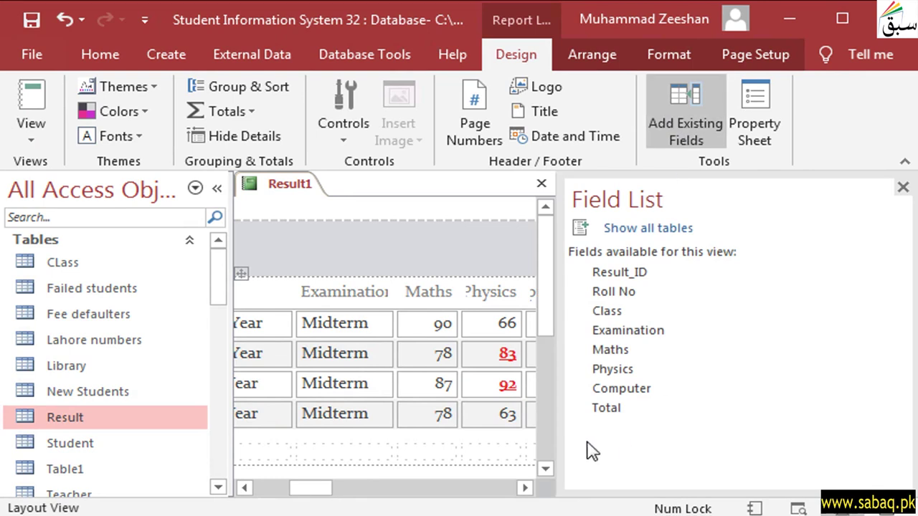
{"action": "left_click_drag", "start_coordinate": [557, 325], "coordinate": [726, 325]}
{"action": "left_click_drag", "start_coordinate": [798, 412], "coordinate": [667, 287]}
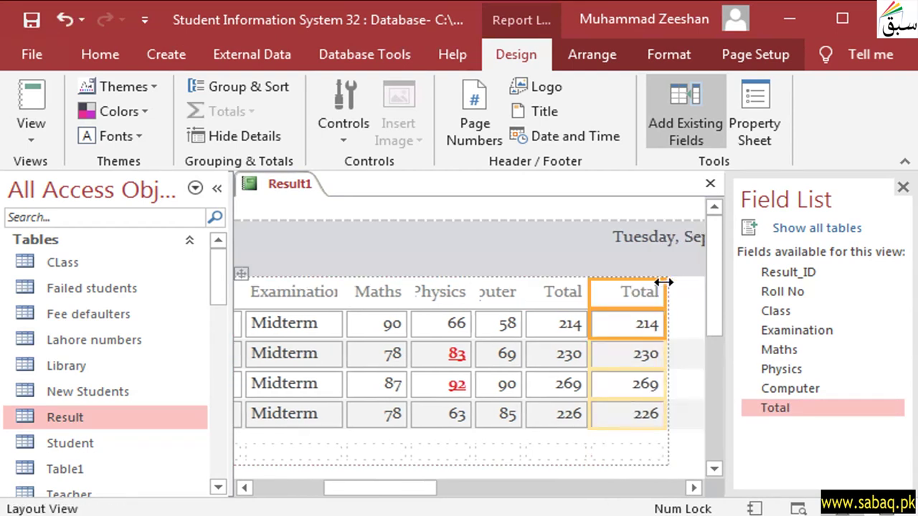
Step: Close the field list and start a new conditional formatting rule for the values in the added Total column
{"action": "mouse_move", "coordinate": [421, 484]}
{"action": "left_mouse_down"}
{"action": "mouse_move", "coordinate": [409, 483]}
{"action": "mouse_move", "coordinate": [420, 483]}
{"action": "left_mouse_up"}
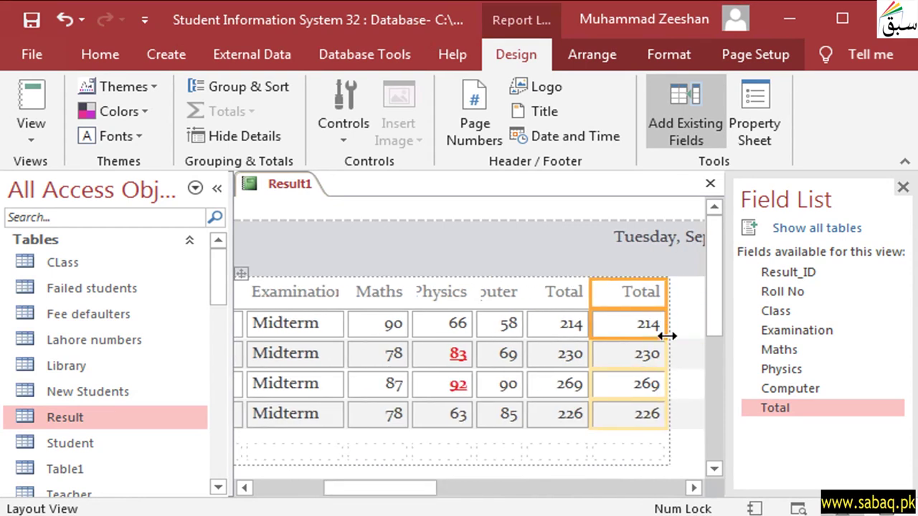
{"action": "left_click", "coordinate": [679, 56]}
{"action": "left_click", "coordinate": [829, 129]}
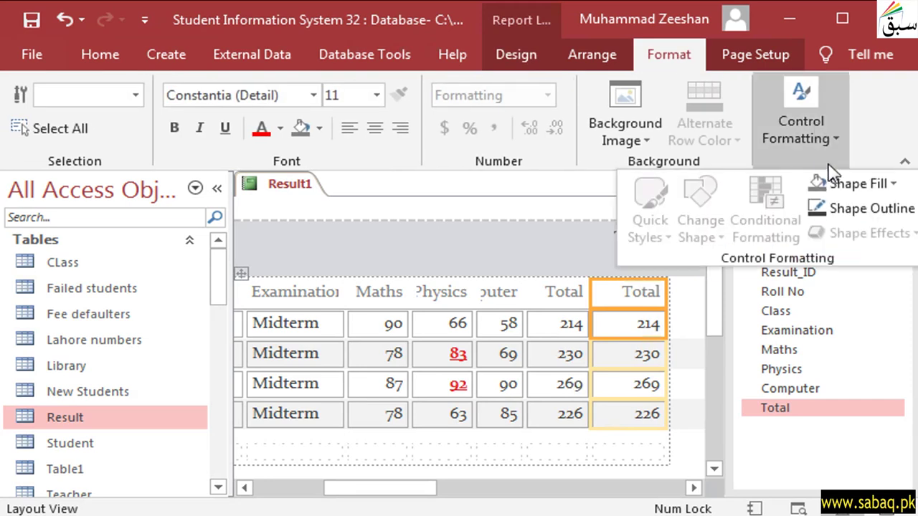
{"action": "key", "text": "Escape"}
{"action": "left_click", "coordinate": [903, 188]}
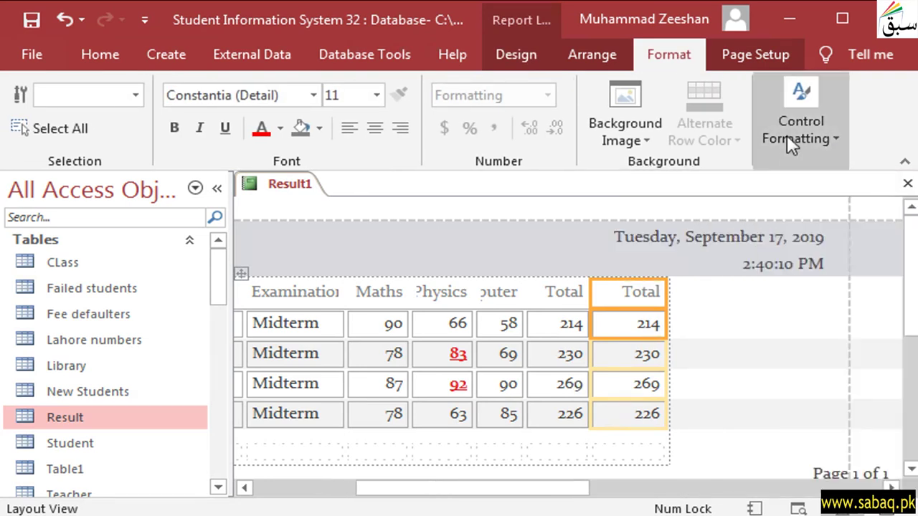
{"action": "left_click", "coordinate": [801, 130]}
{"action": "left_click", "coordinate": [594, 362]}
{"action": "left_click", "coordinate": [631, 322]}
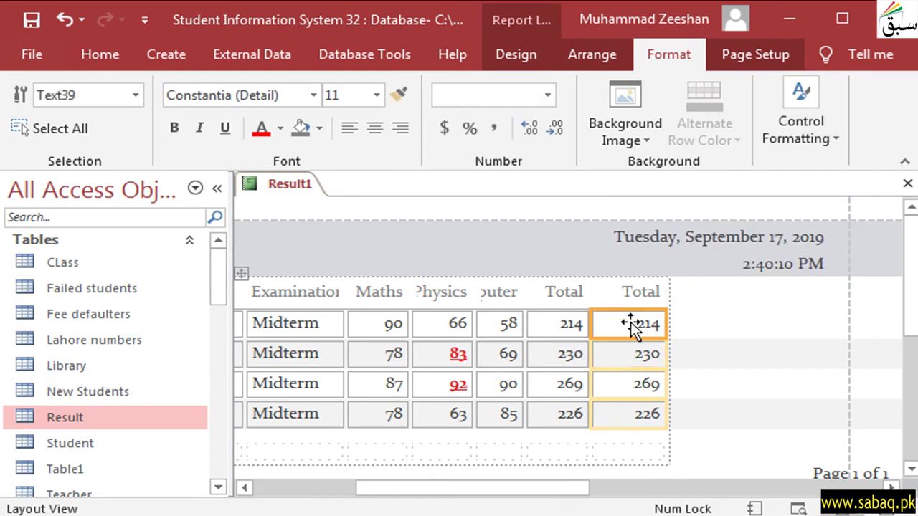
{"action": "left_click", "coordinate": [791, 137]}
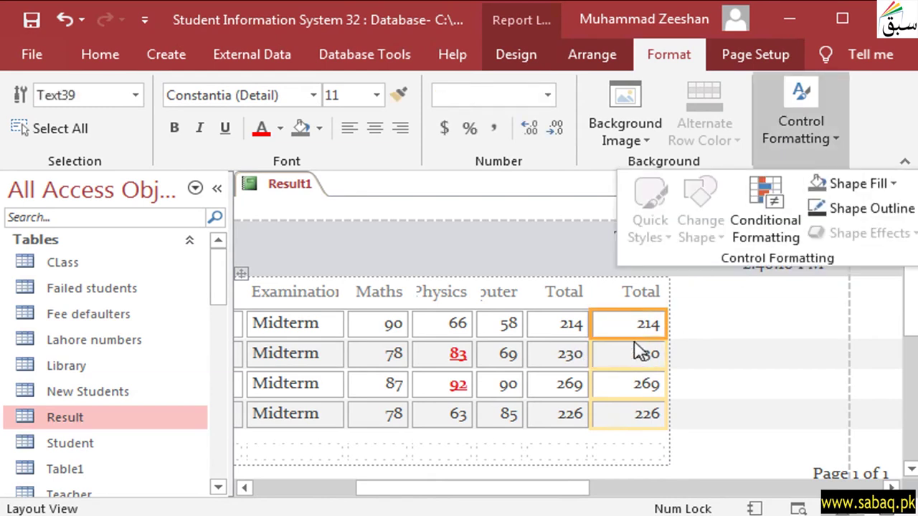
{"action": "left_click", "coordinate": [787, 229]}
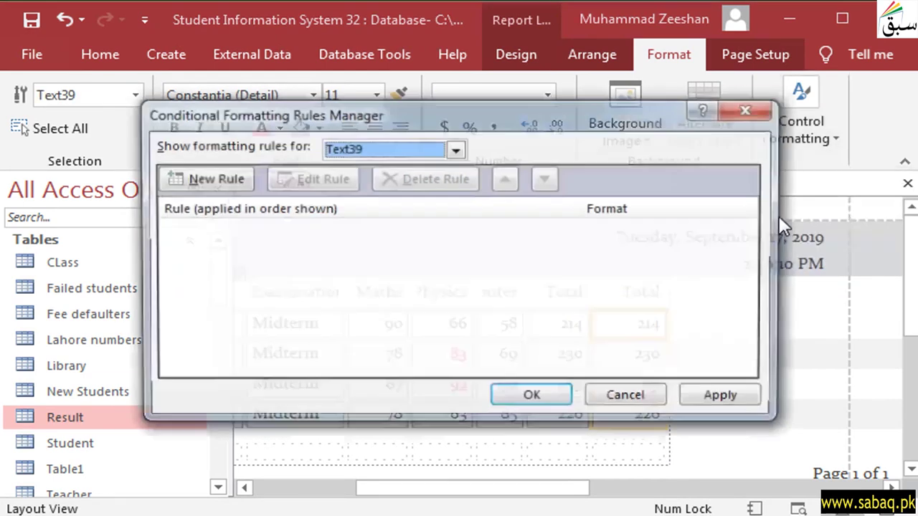
{"action": "left_click", "coordinate": [213, 179]}
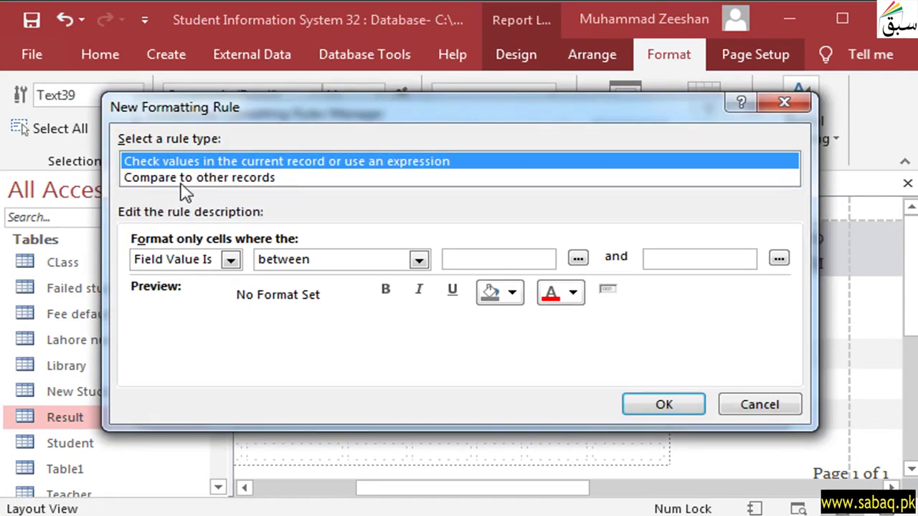
Step: Make the rule compare to other records, showing only green data bars, and apply it to the added Total column
{"action": "left_click", "coordinate": [233, 179]}
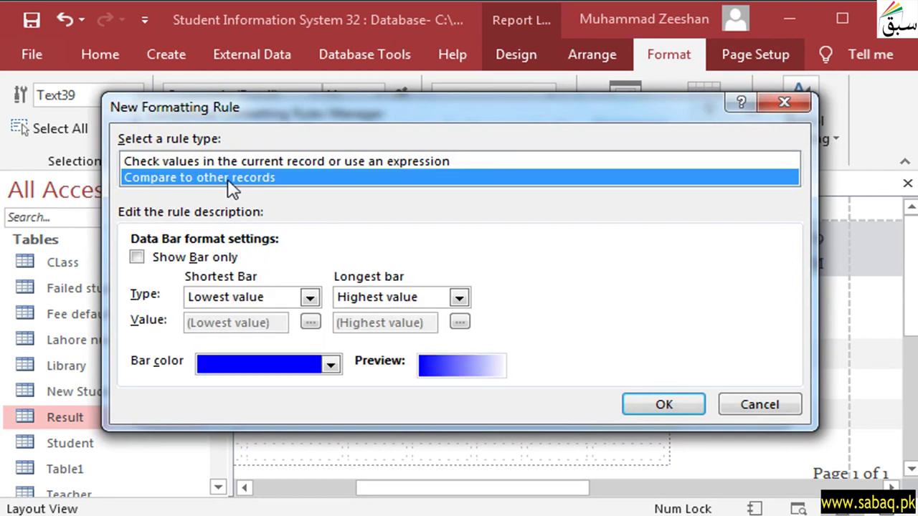
{"action": "left_click", "coordinate": [137, 257]}
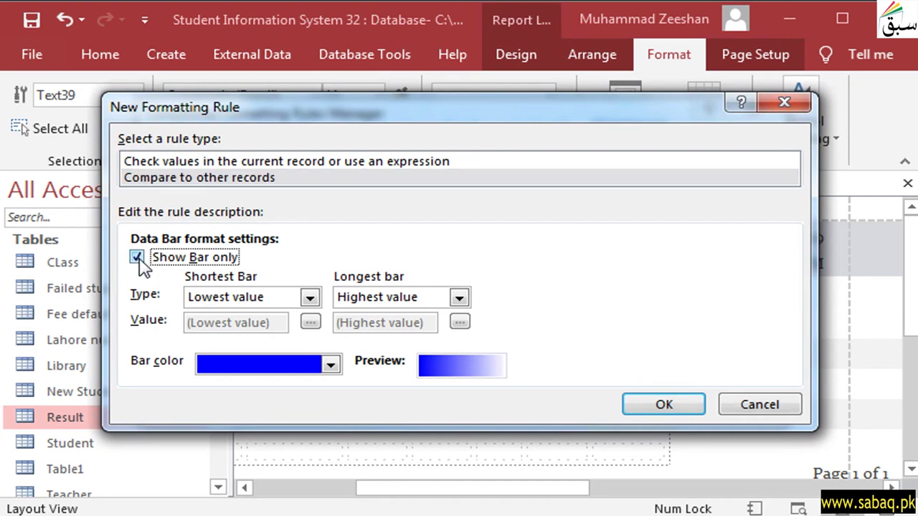
{"action": "left_click", "coordinate": [331, 365]}
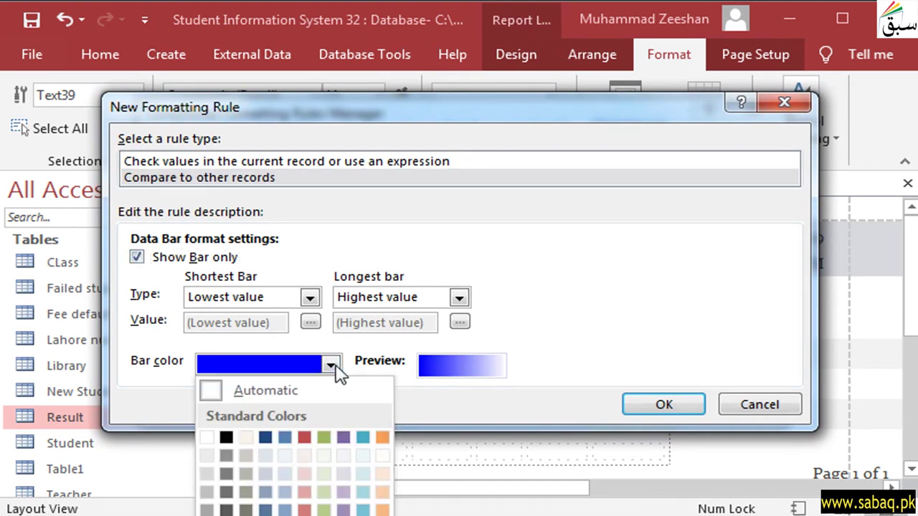
{"action": "left_click", "coordinate": [324, 438]}
{"action": "left_click", "coordinate": [690, 409]}
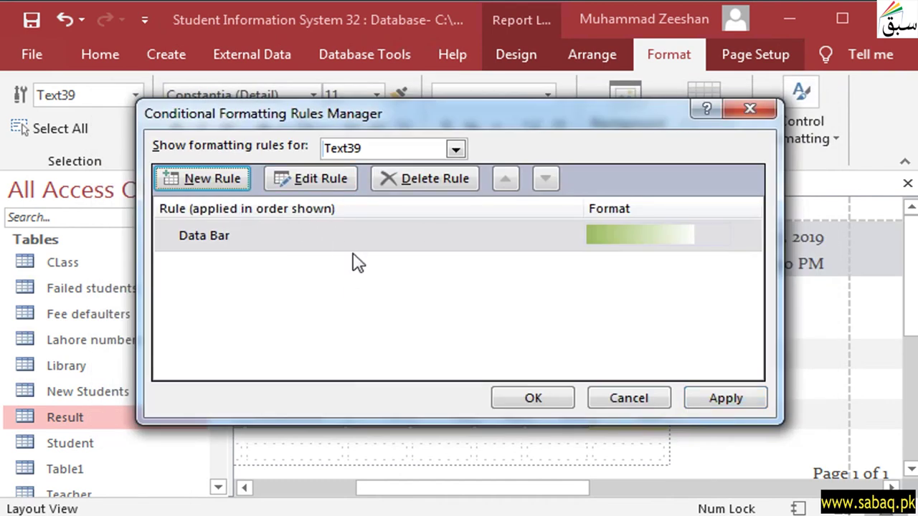
{"action": "left_click", "coordinate": [735, 399]}
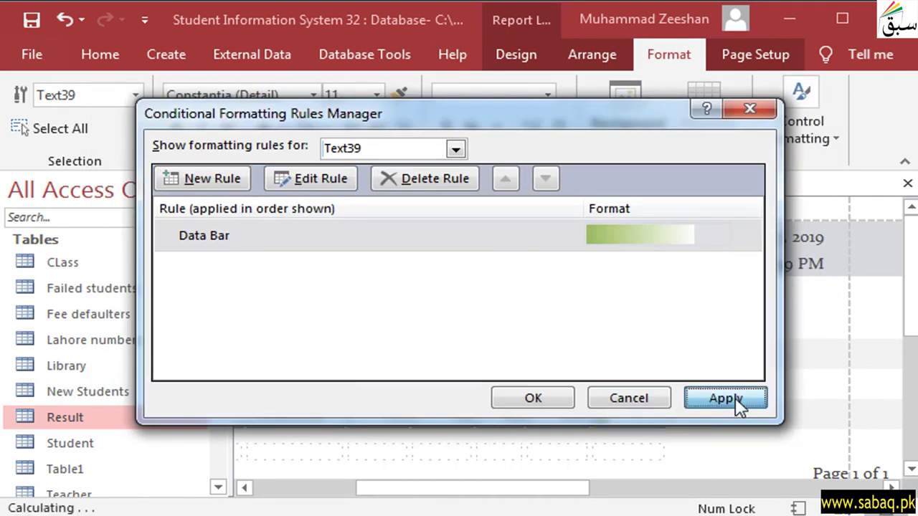
{"action": "left_click", "coordinate": [552, 399]}
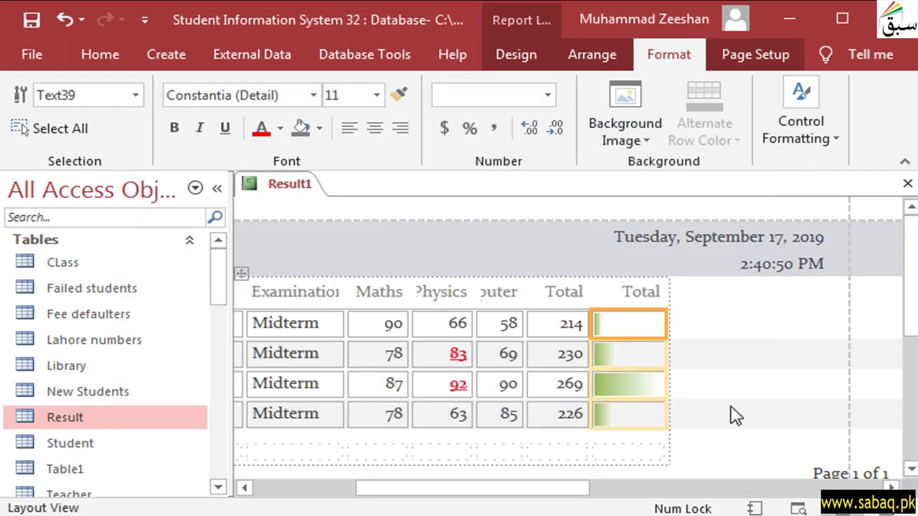
Step: Compare the data bars in the added column with the Total values, review the whole report, and minimise the database window
{"action": "left_click", "coordinate": [653, 387]}
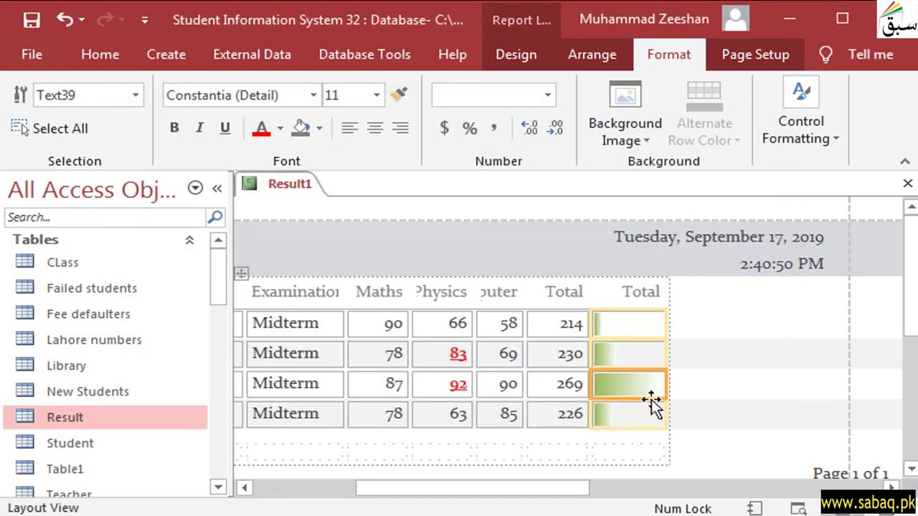
{"action": "left_click", "coordinate": [618, 414]}
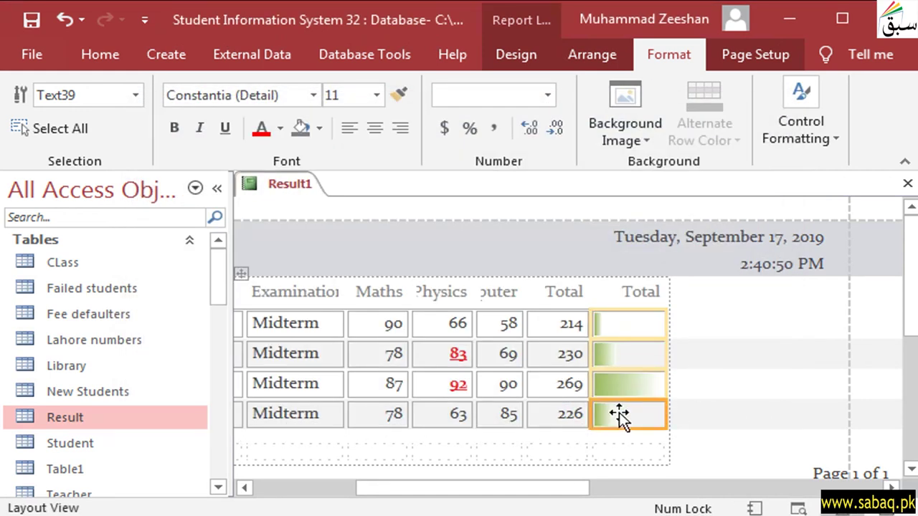
{"action": "left_click", "coordinate": [565, 389]}
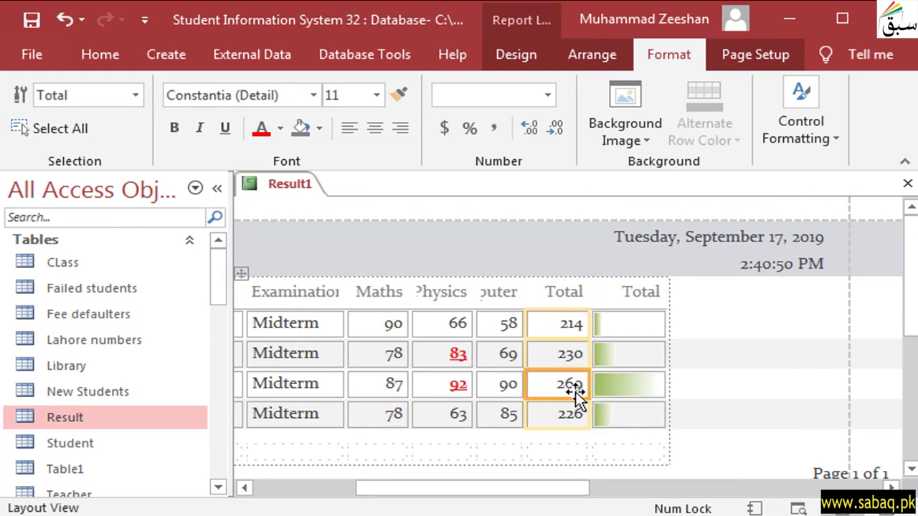
{"action": "left_click", "coordinate": [643, 391]}
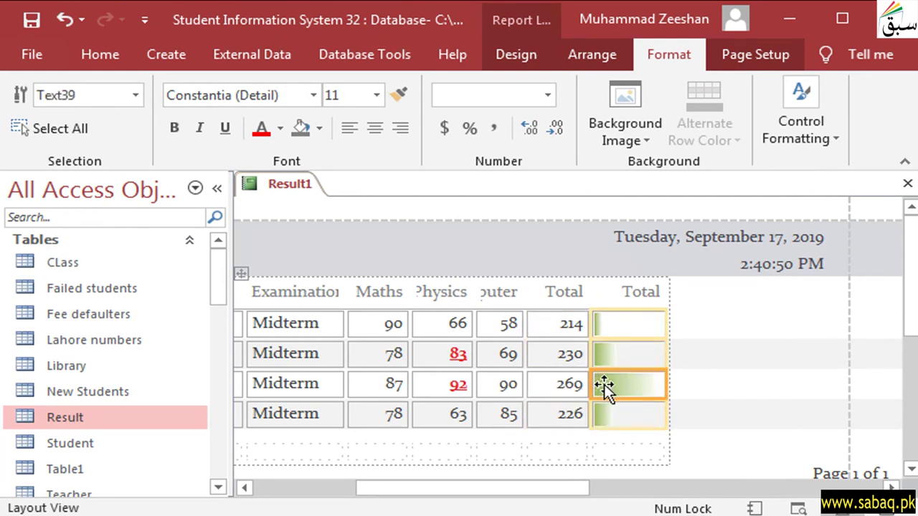
{"action": "left_click", "coordinate": [599, 329]}
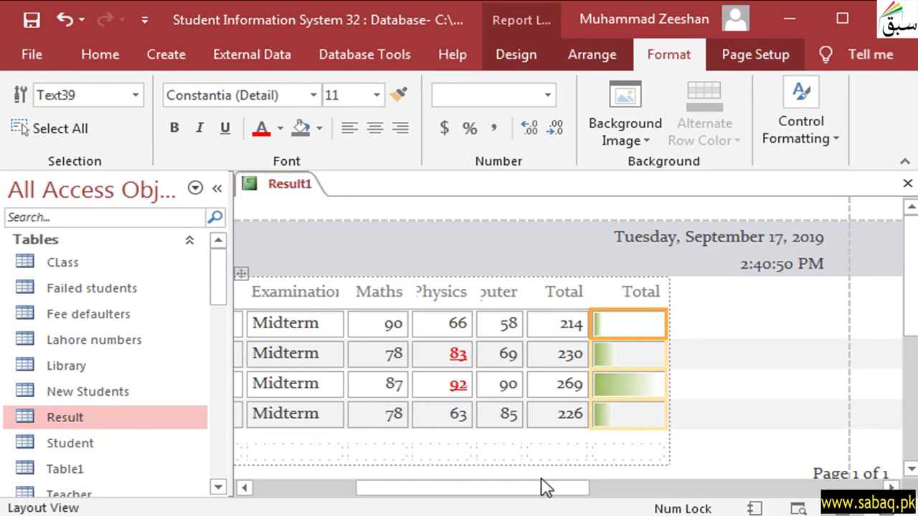
{"action": "left_click_drag", "start_coordinate": [528, 492], "coordinate": [433, 467]}
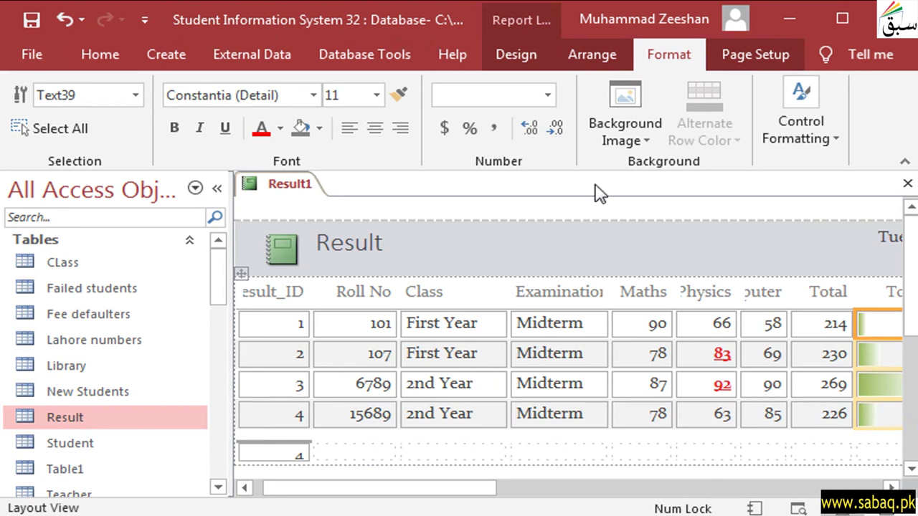
{"action": "left_click", "coordinate": [786, 25]}
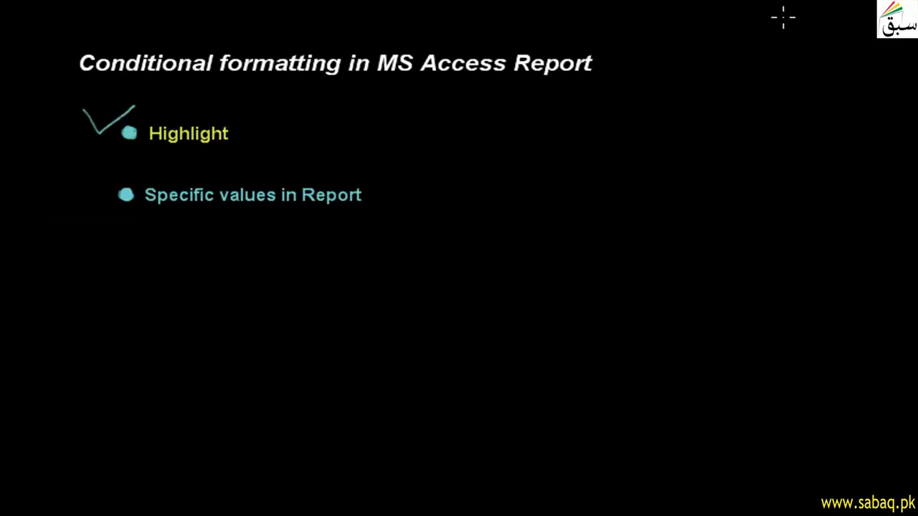